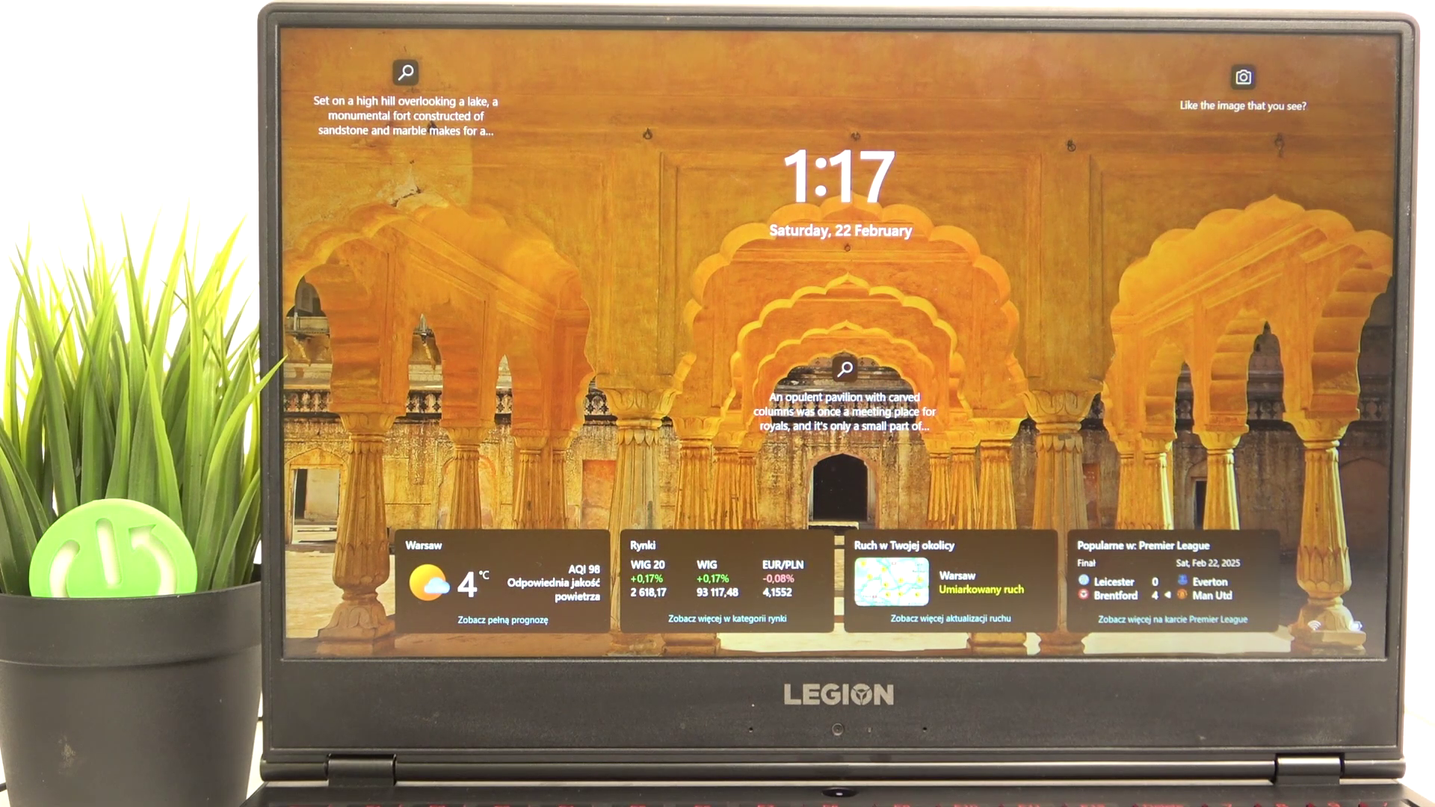
Dismiss the lock screen to reach PIN sign-in and the bamboo forest desktop
{"action": "key", "text": "space"}
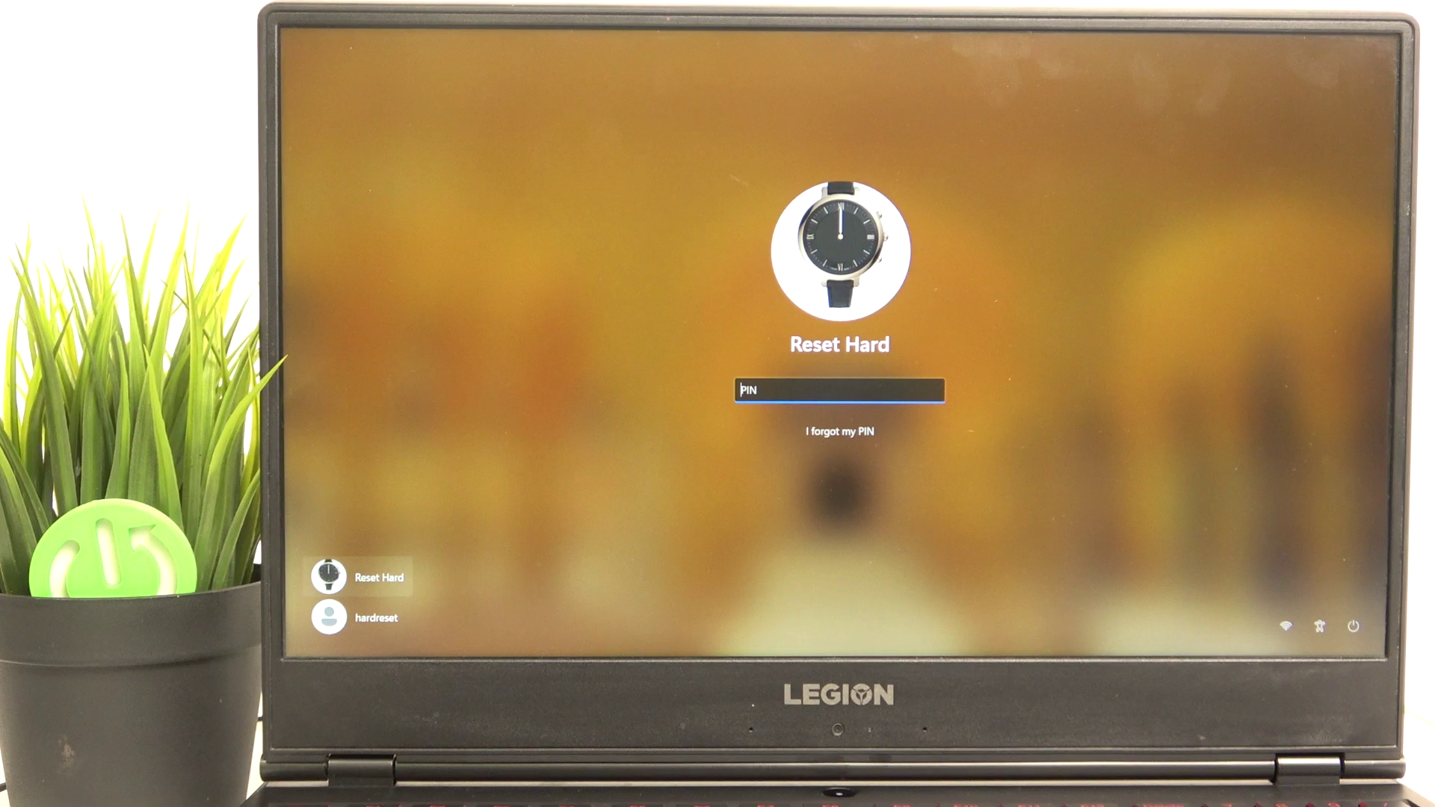
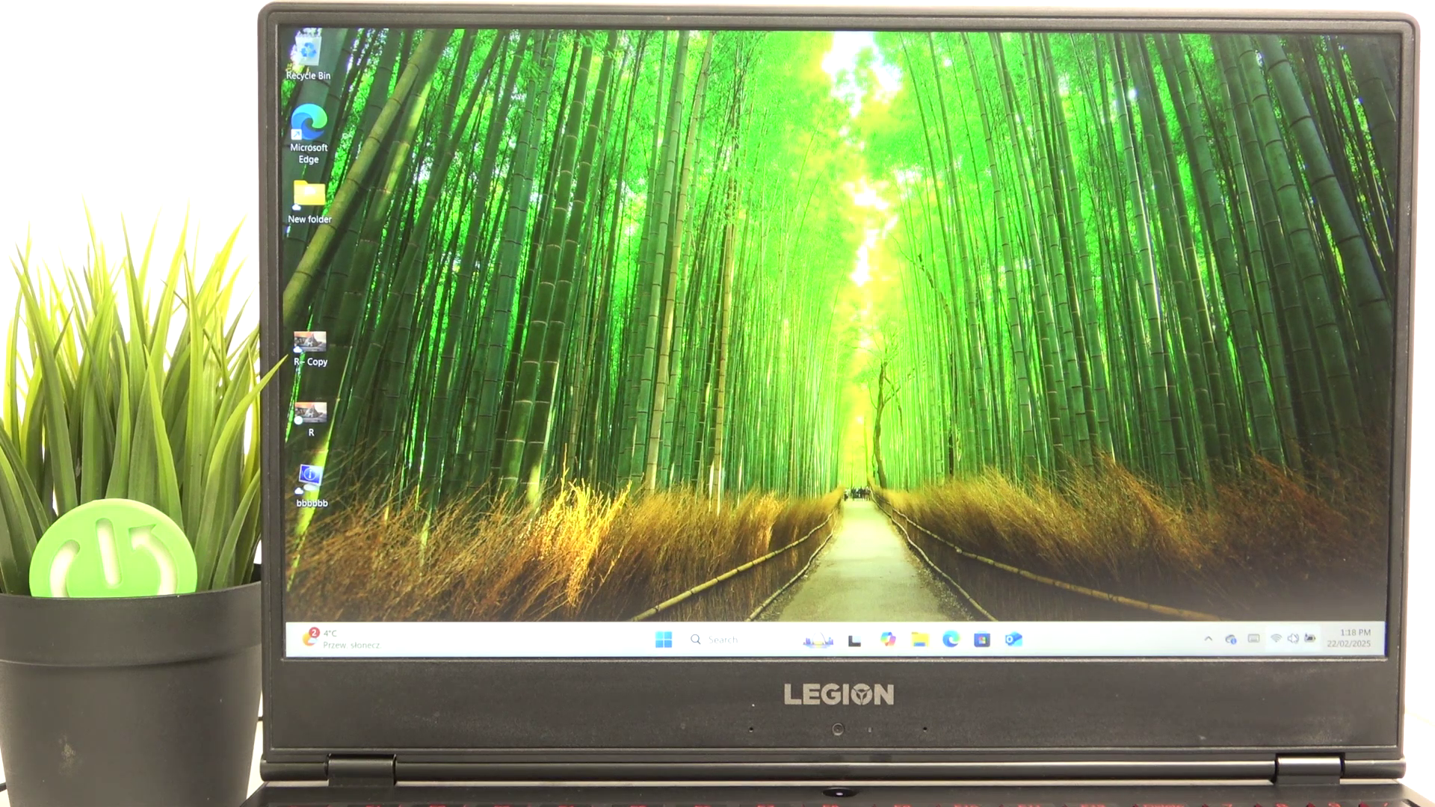
Lower the screen brightness slightly from Quick Settings, then close the panel
{"action": "left_click", "coordinate": [1284, 637]}
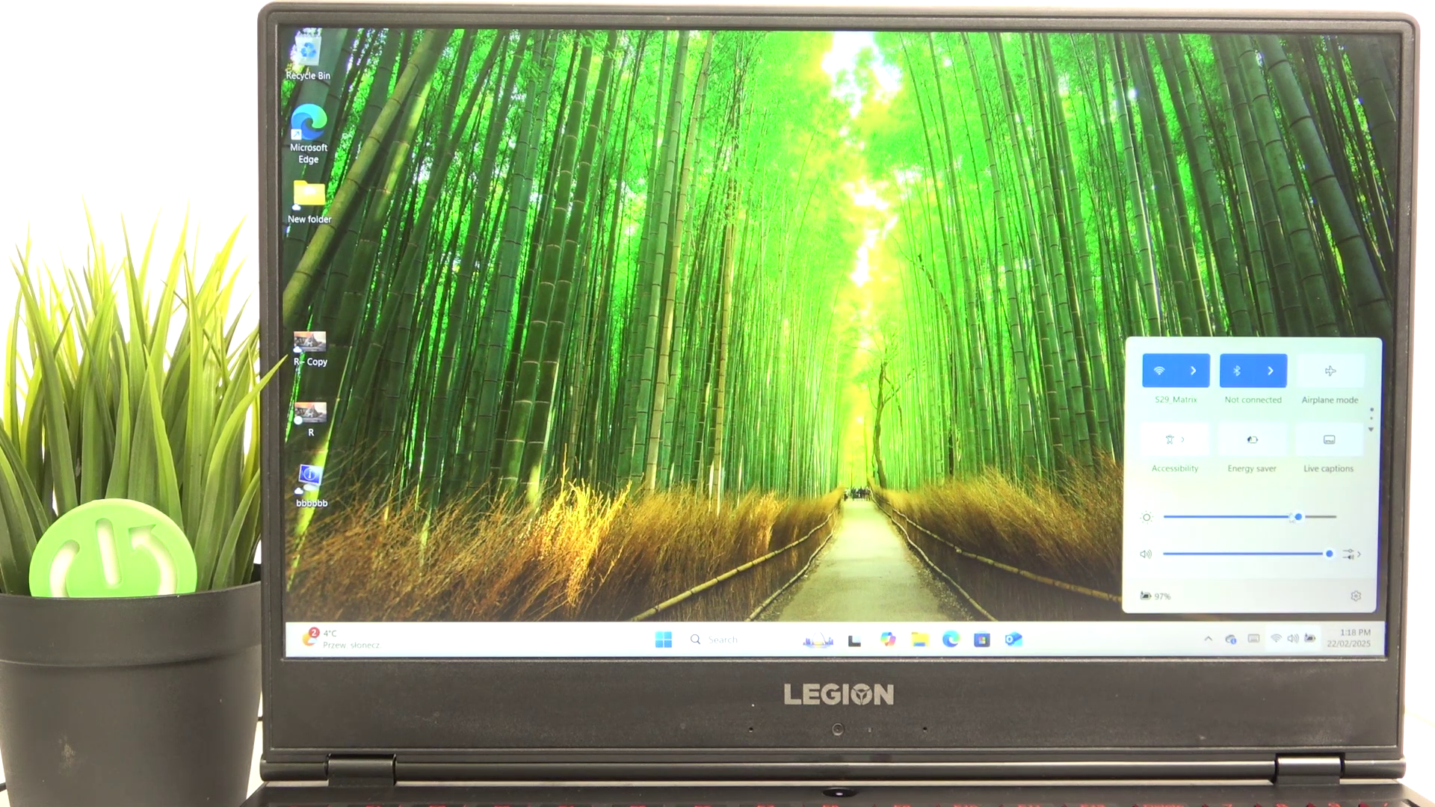
{"action": "left_click", "coordinate": [1275, 517]}
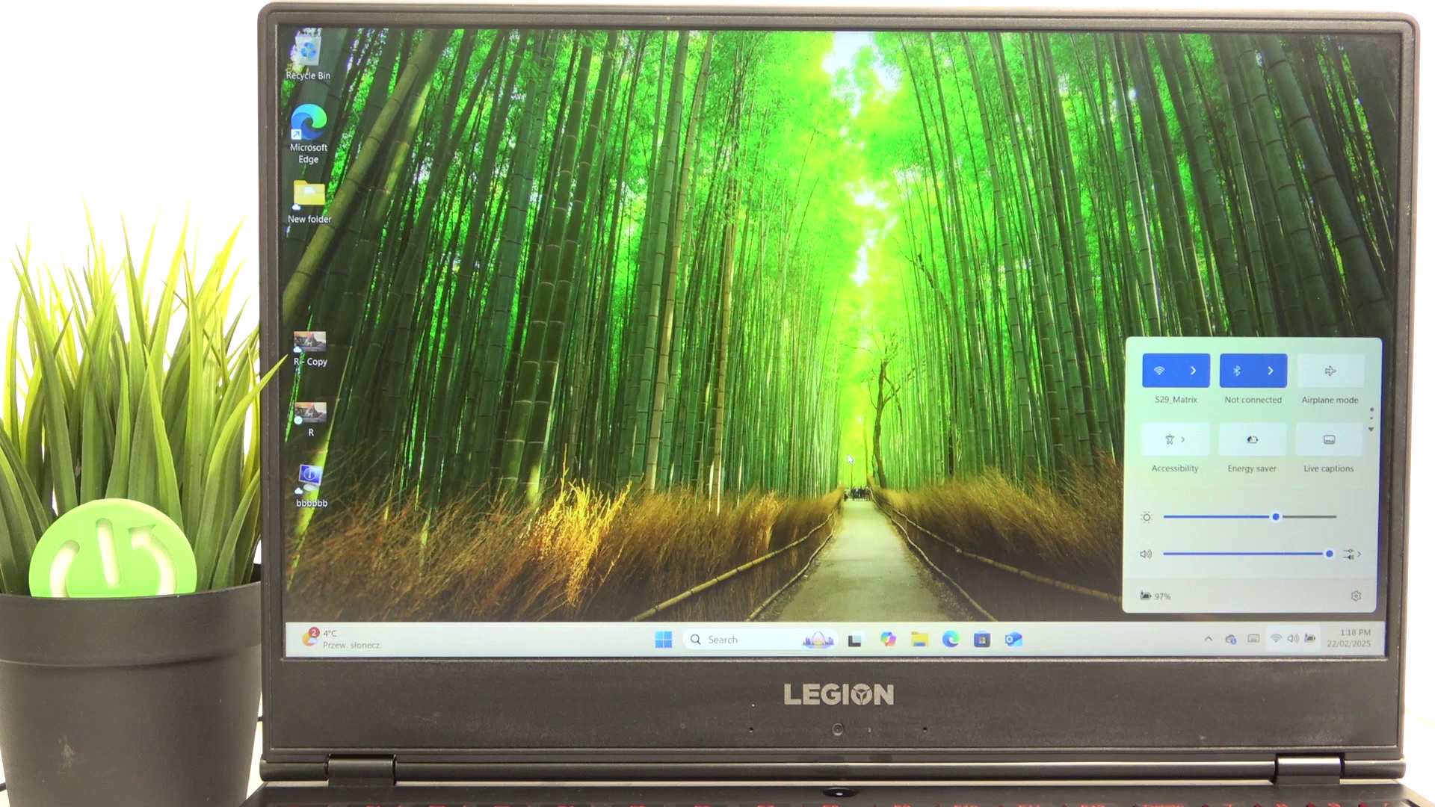
{"action": "key", "text": "Escape"}
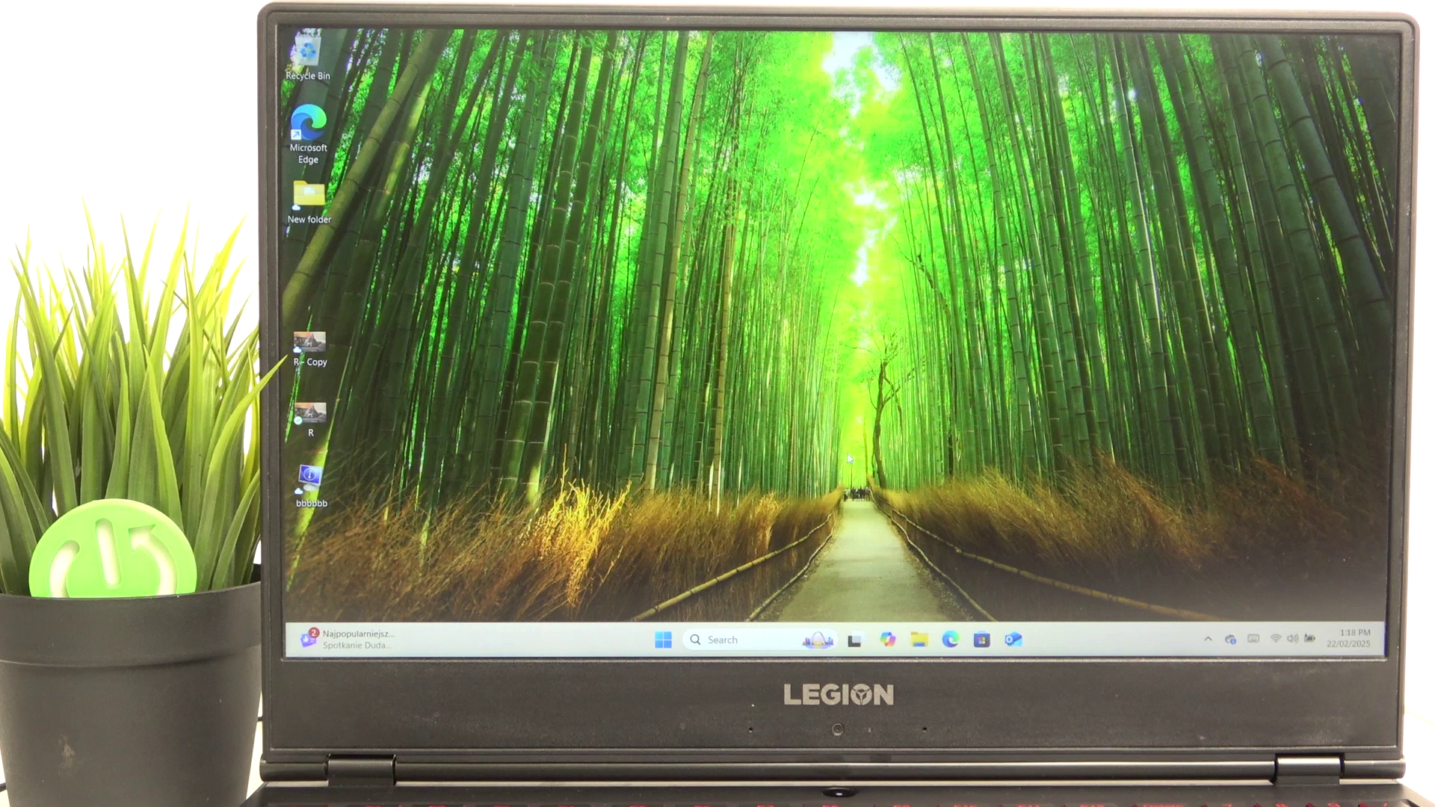
Launch Task Manager from the Ctrl+Alt+Del security screen
{"action": "key", "text": "ctrl+alt+Delete"}
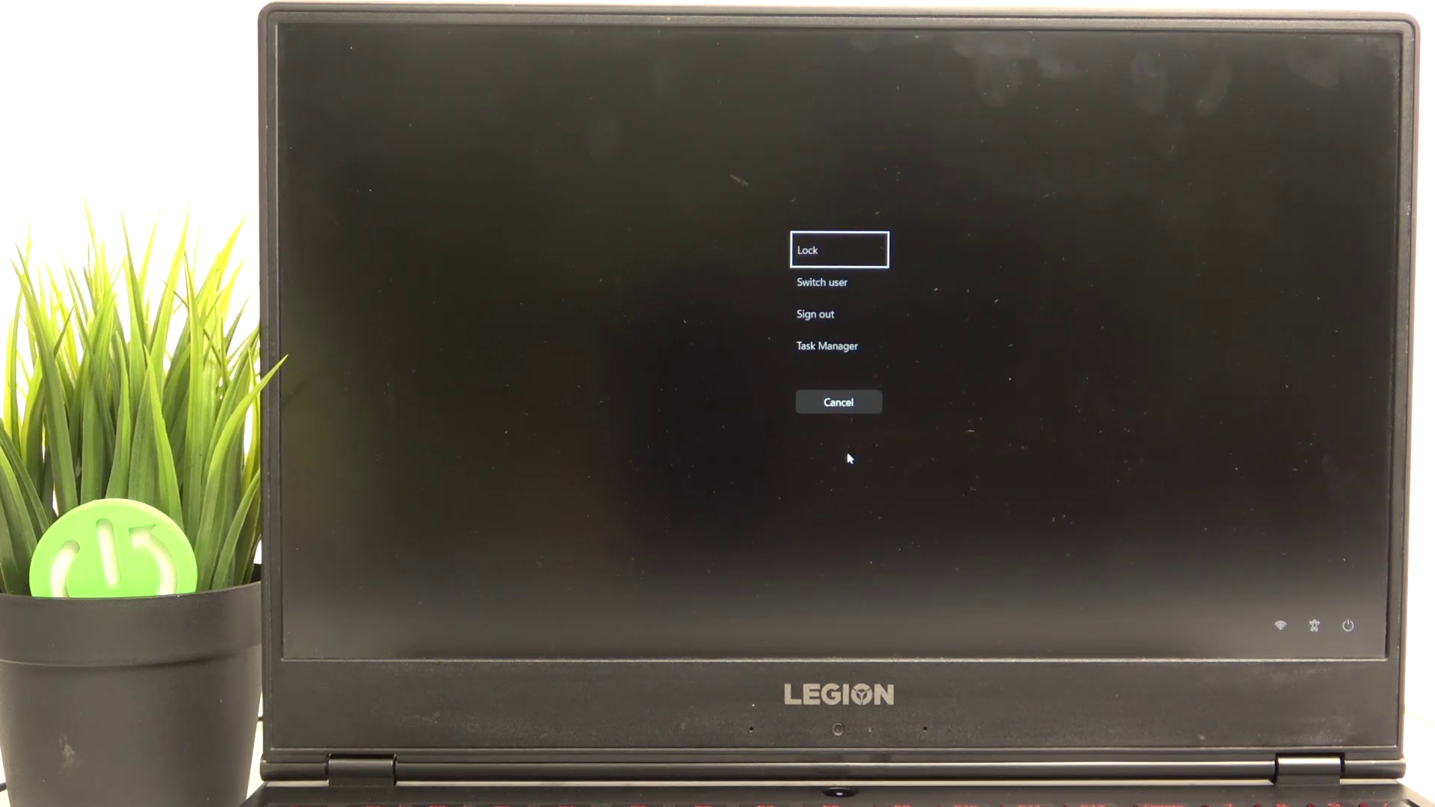
{"action": "left_click", "coordinate": [827, 347]}
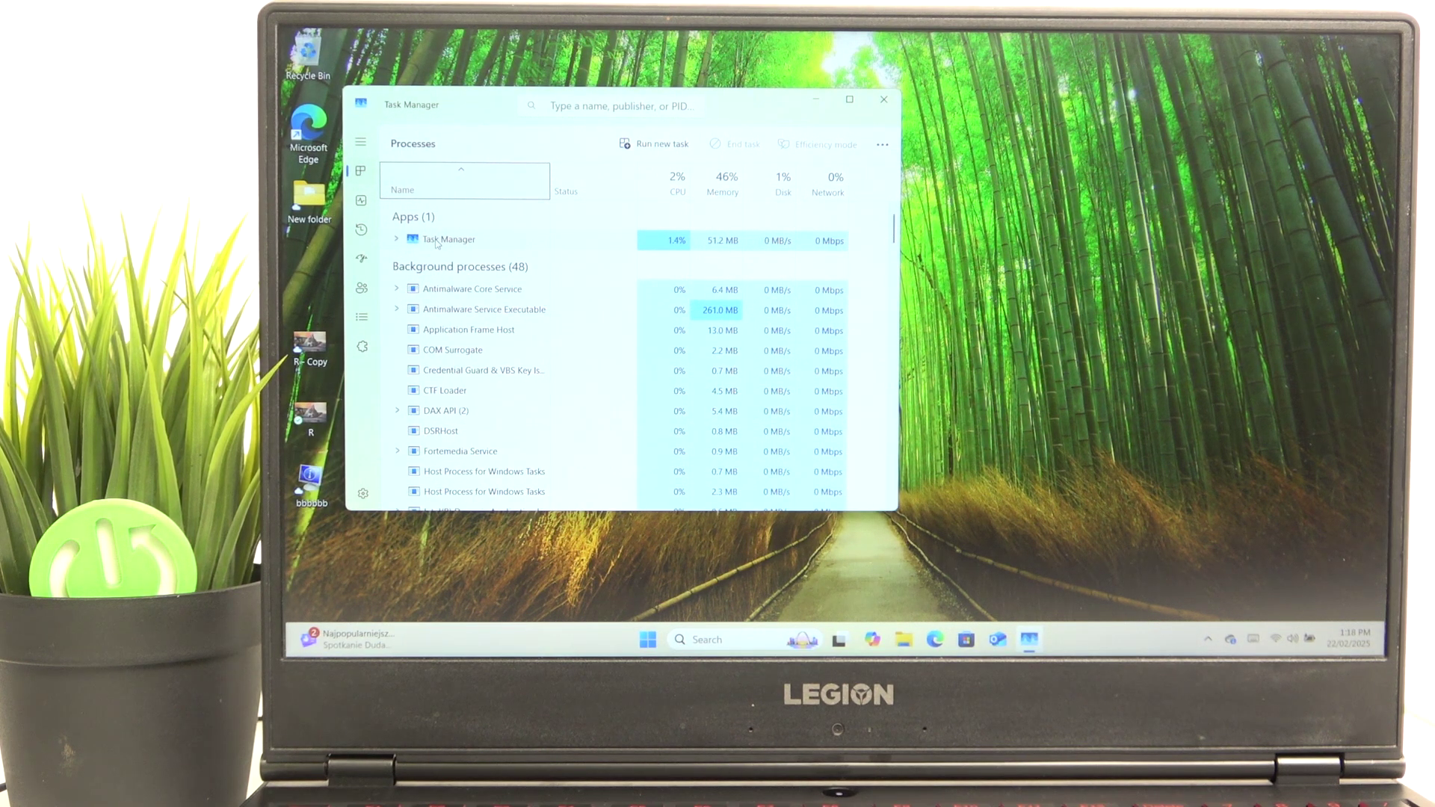
Restart Windows Explorer from its Task Manager context menu, after dismissing another process's menu
{"action": "right_click", "coordinate": [442, 239]}
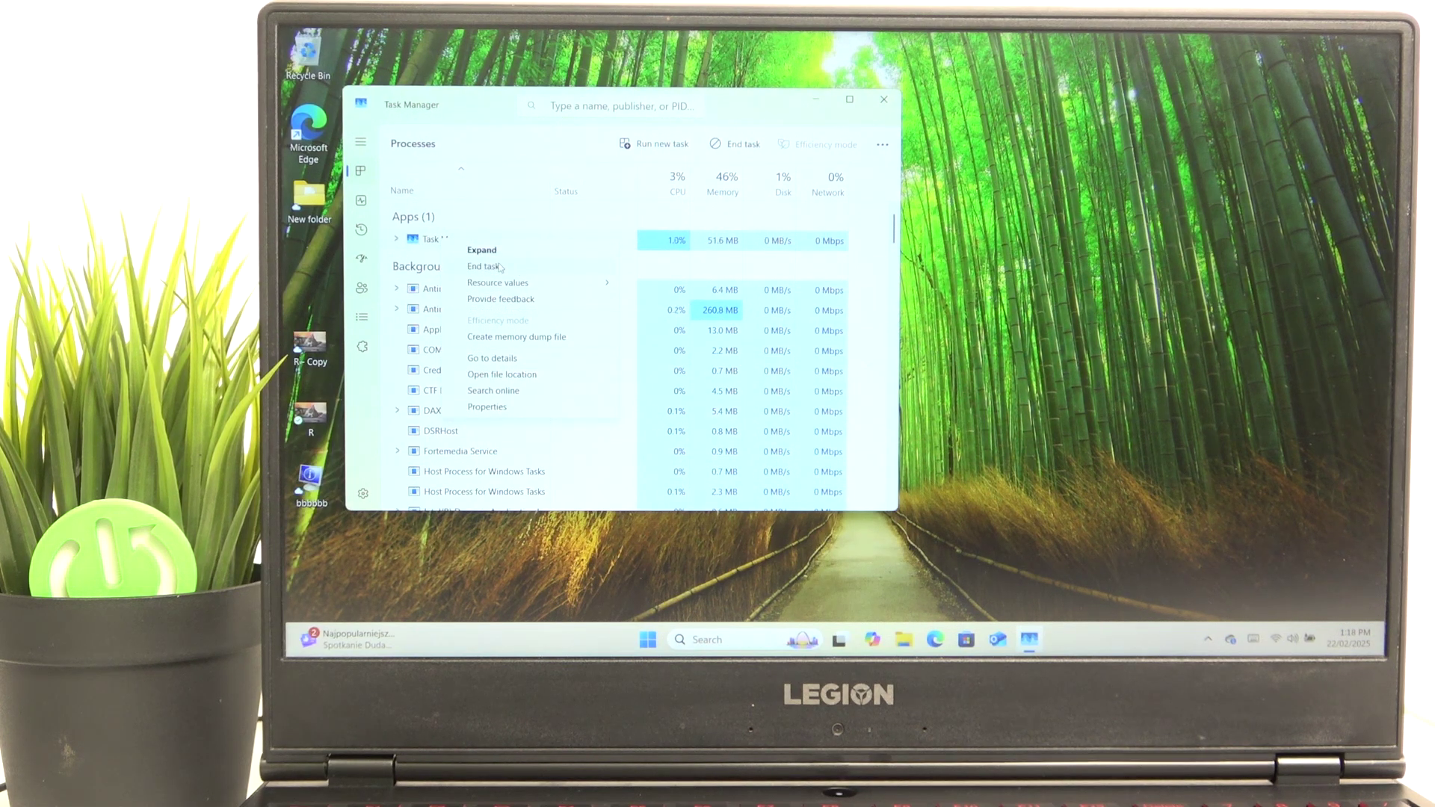
{"action": "left_click", "coordinate": [495, 204]}
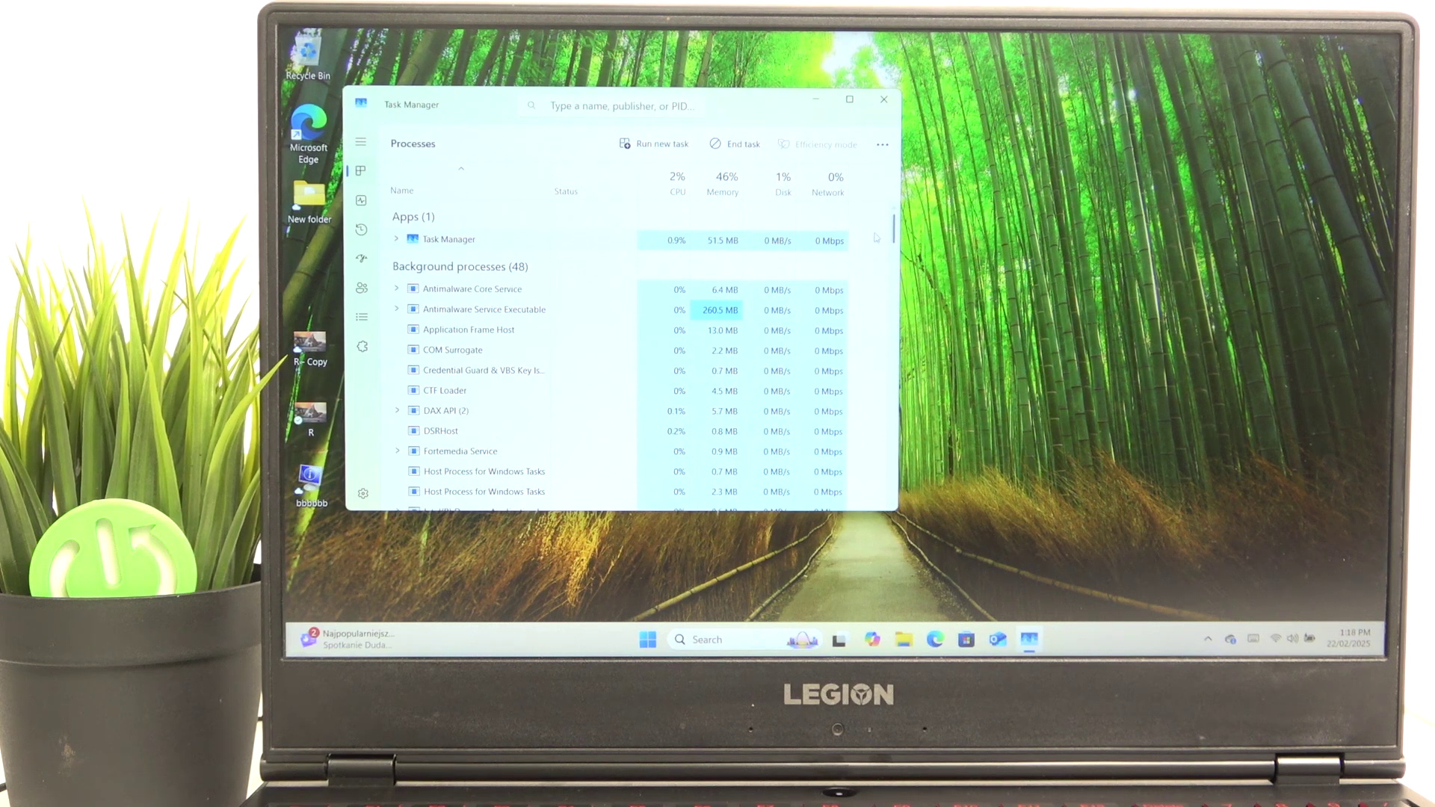
{"action": "left_click_drag", "start_coordinate": [893, 232], "coordinate": [892, 500]}
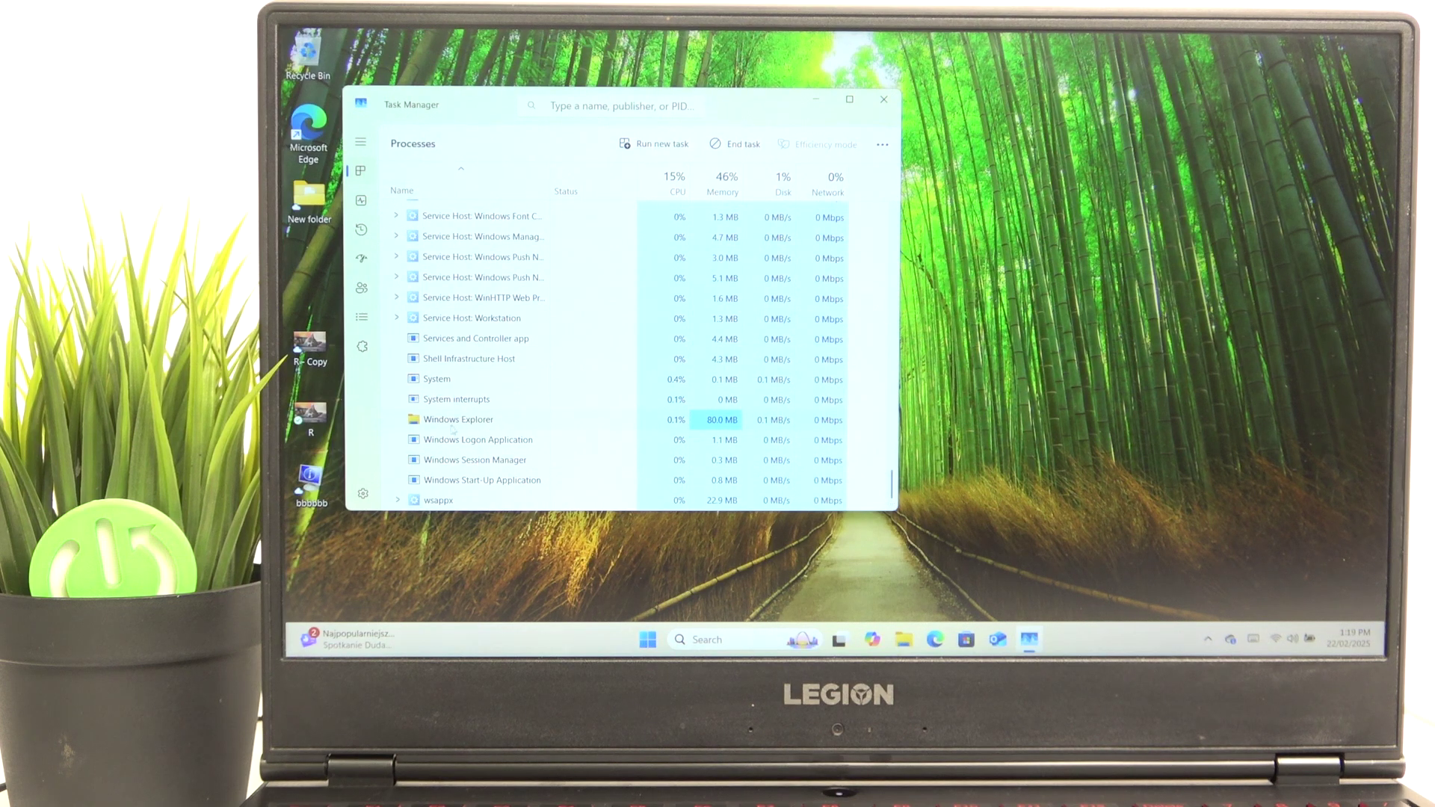
{"action": "right_click", "coordinate": [464, 426]}
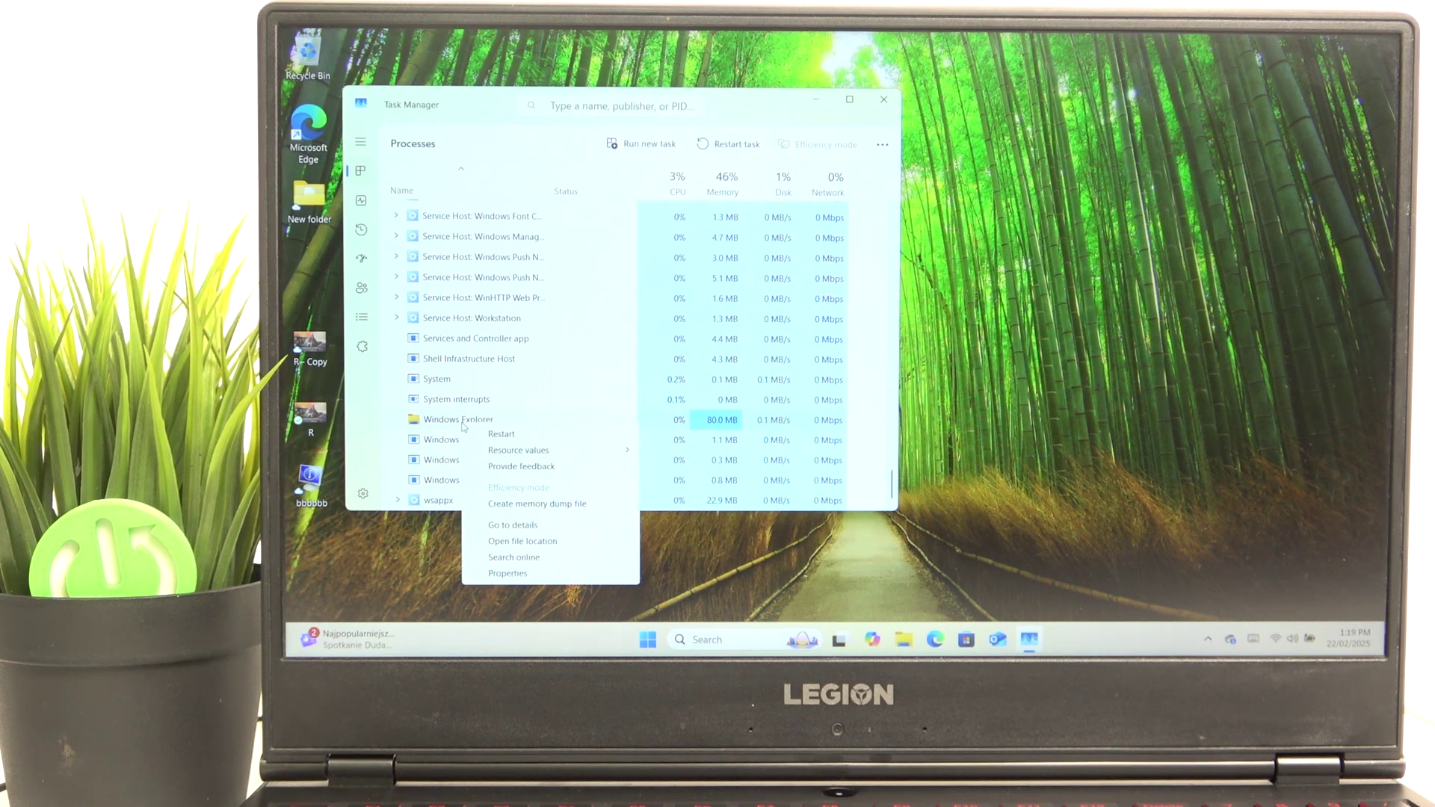
{"action": "left_click", "coordinate": [505, 435]}
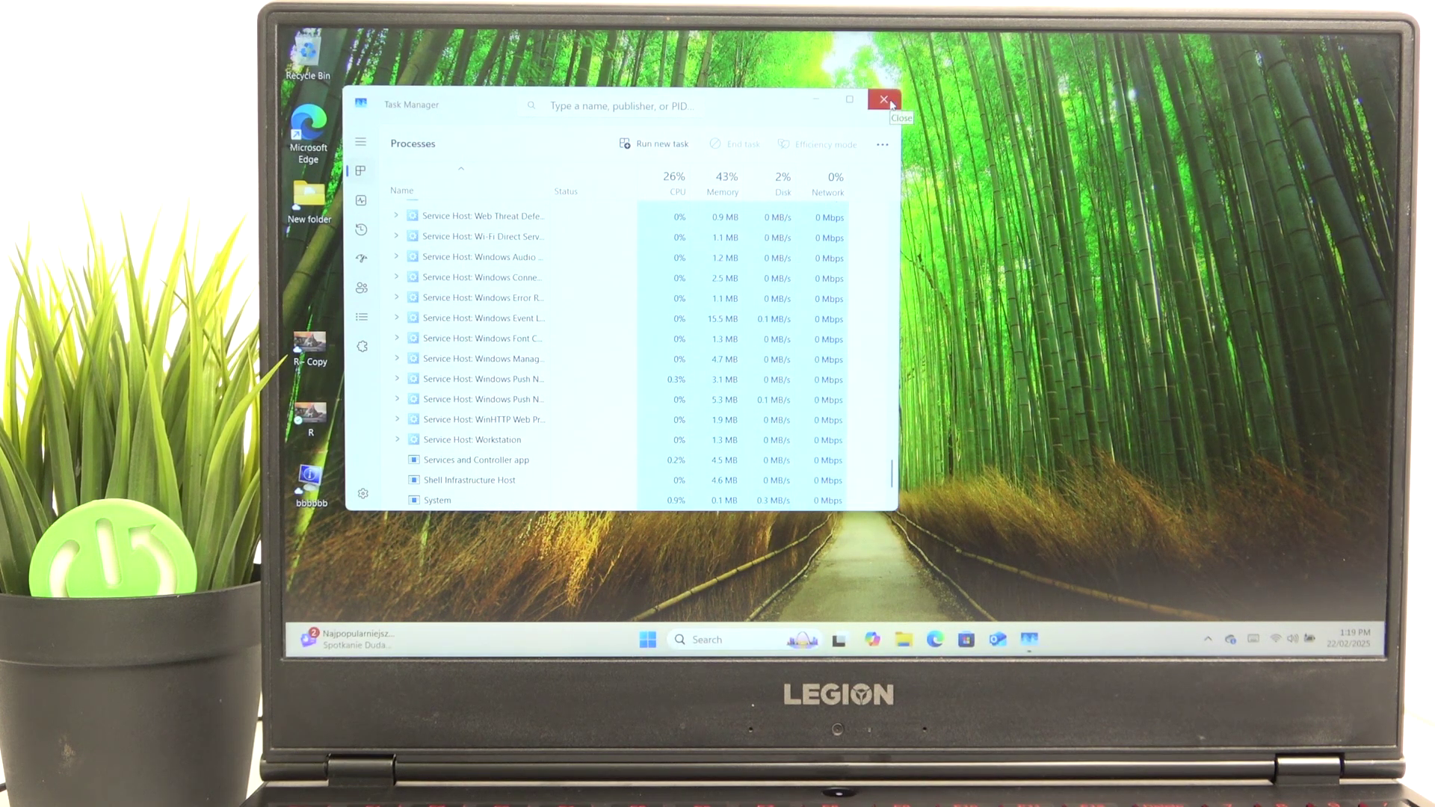
Close the Task Manager window
{"action": "left_click", "coordinate": [884, 99]}
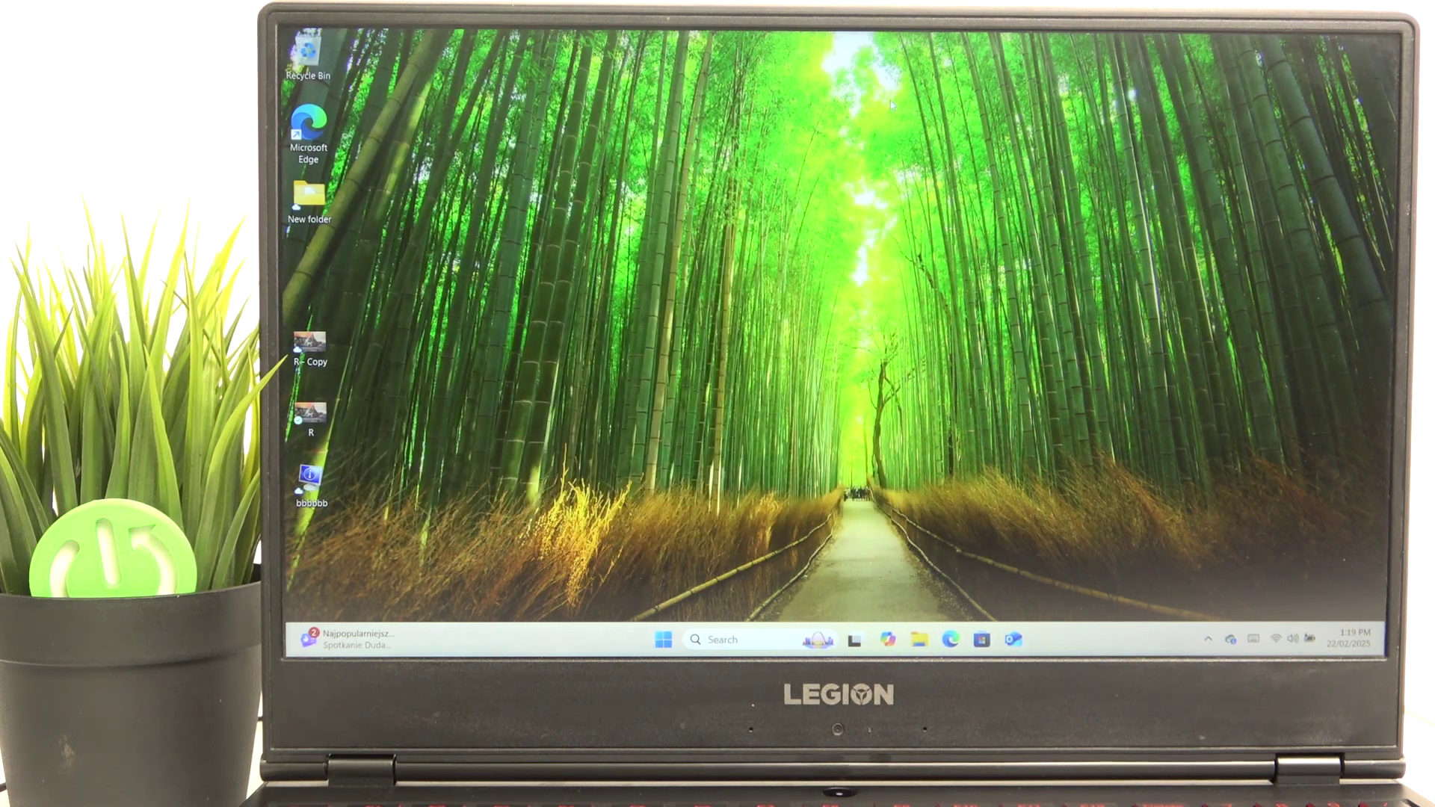